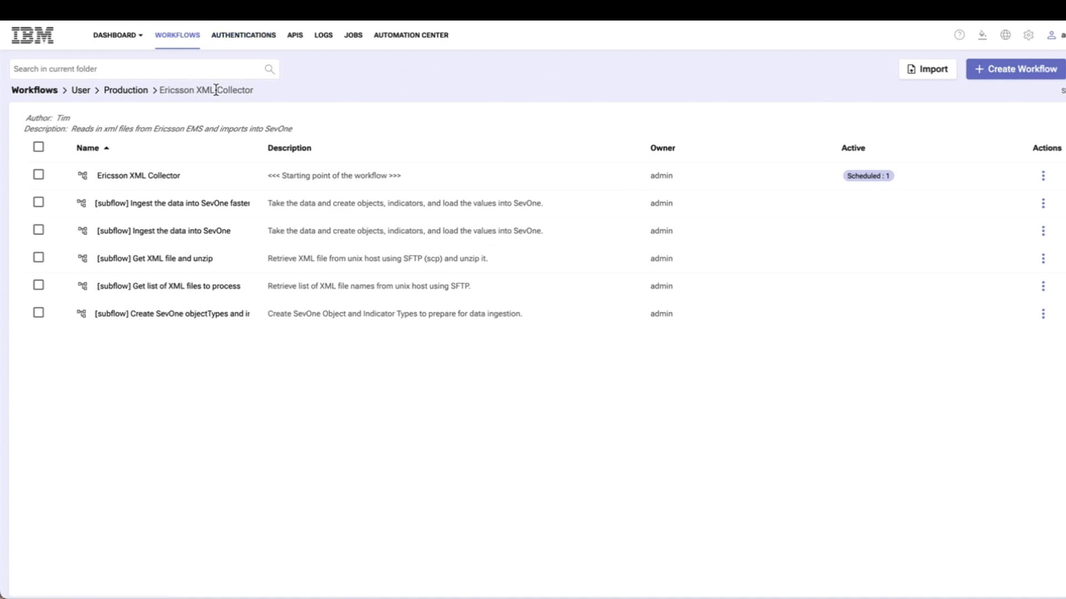
Open the Ericsson XML Collector workflow, zoom in, and scroll through its $xml_files.length > 0 ForEach branch.
click(148, 176)
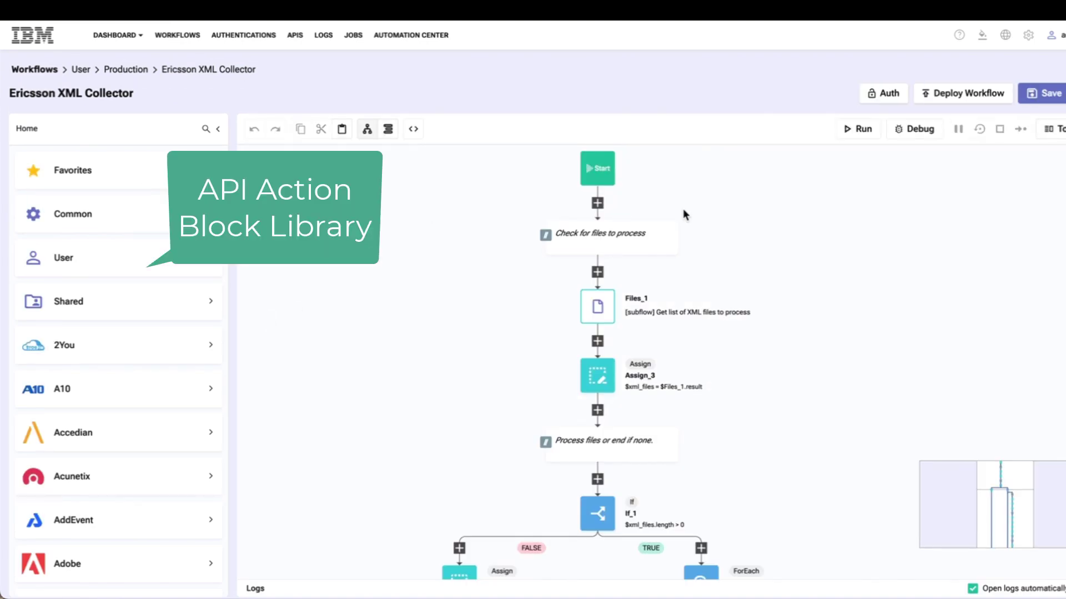
key(ctrl+plus)
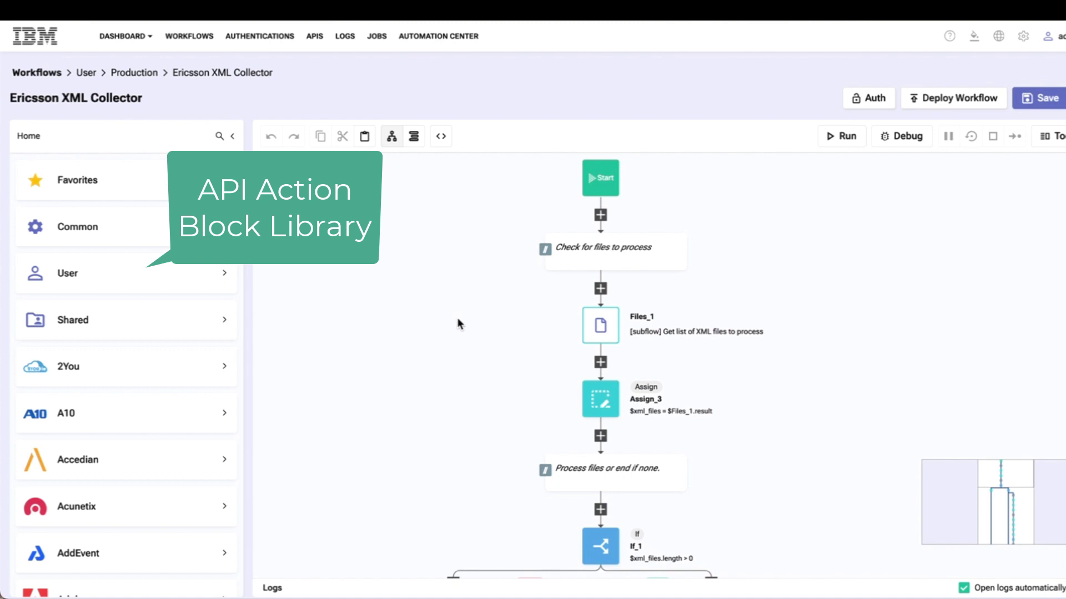
scroll(484, 267, down, 1)
scroll(485, 268, up, 1)
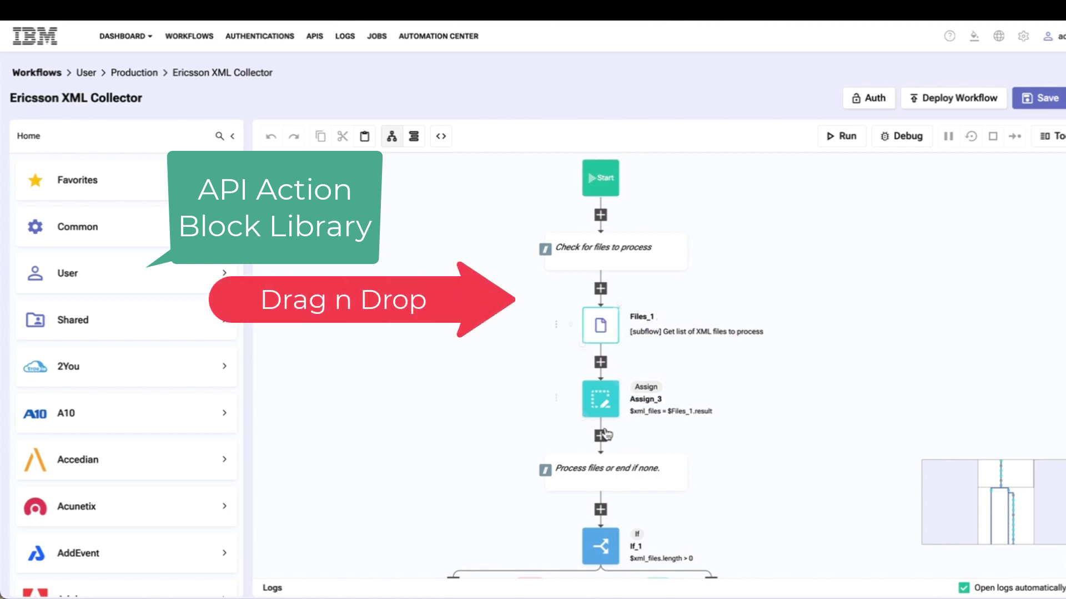
scroll(603, 397, down, 4)
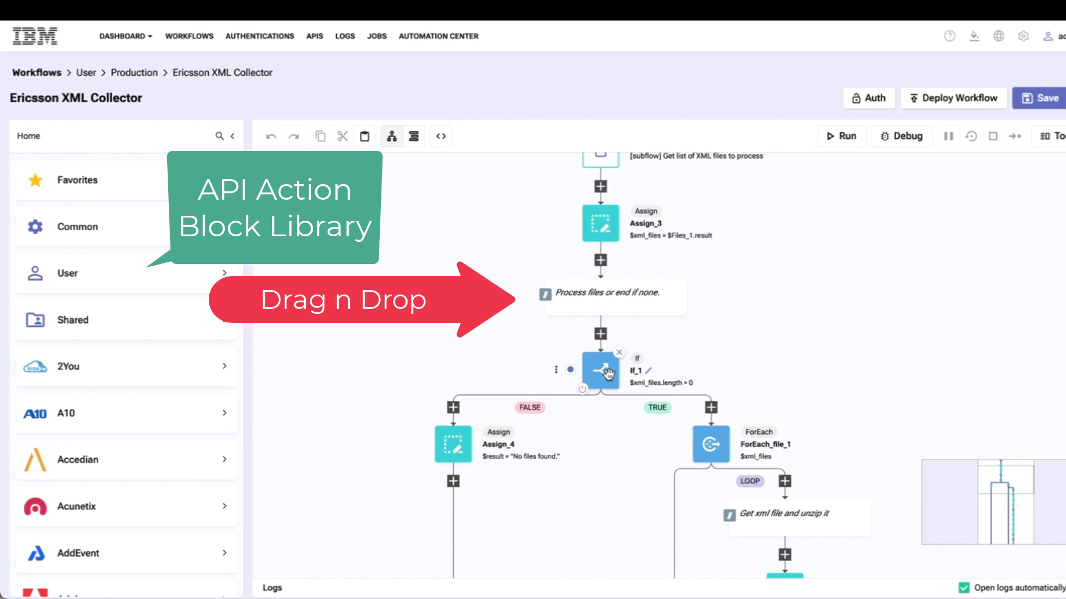
scroll(609, 375, up, 4)
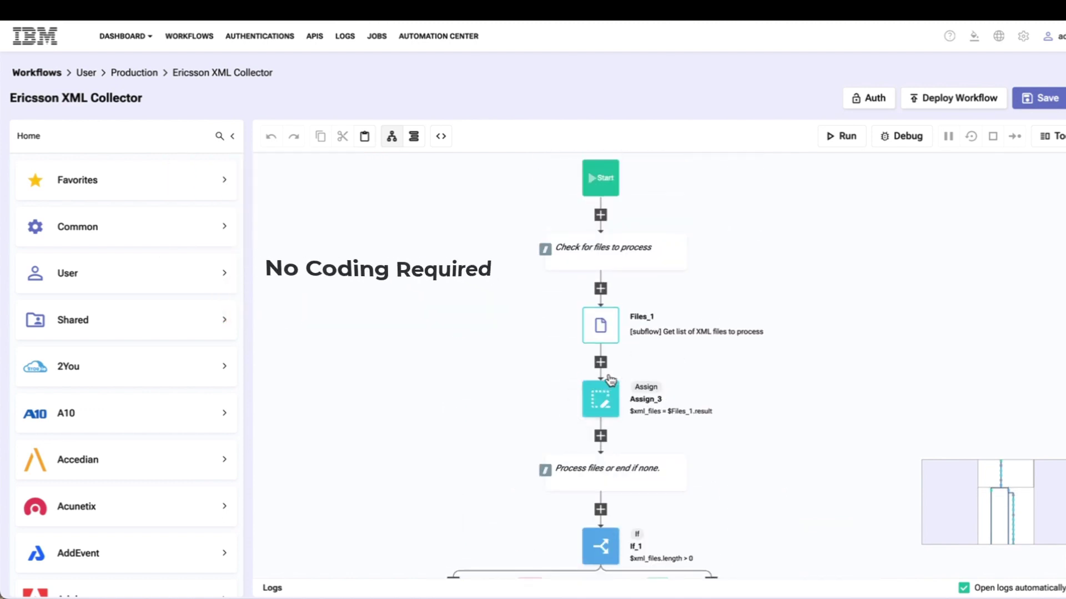
scroll(609, 376, down, 6)
scroll(610, 376, up, 6)
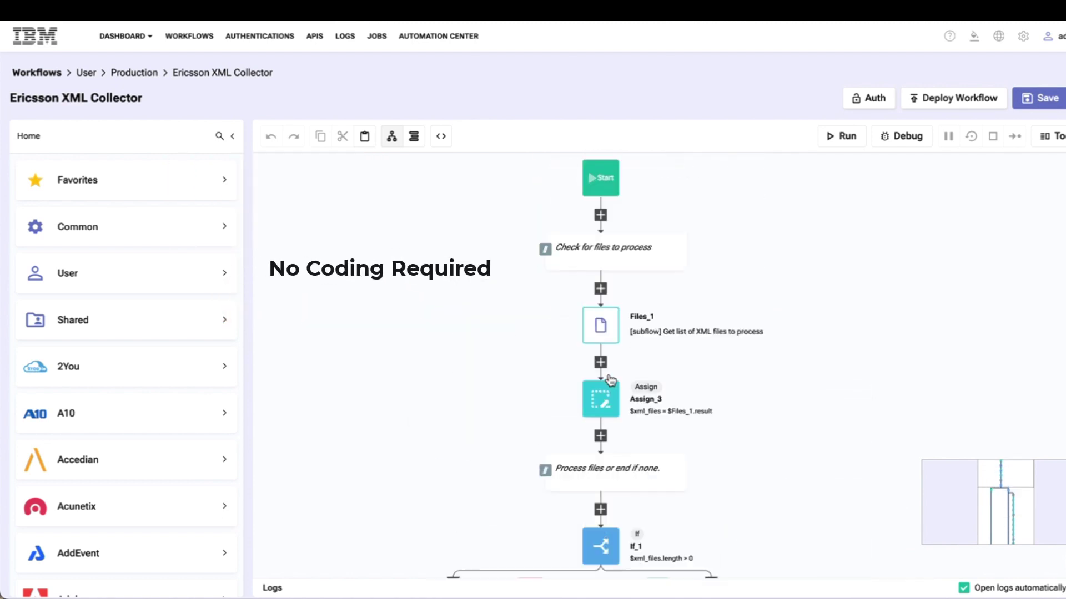
scroll(469, 350, down, 2)
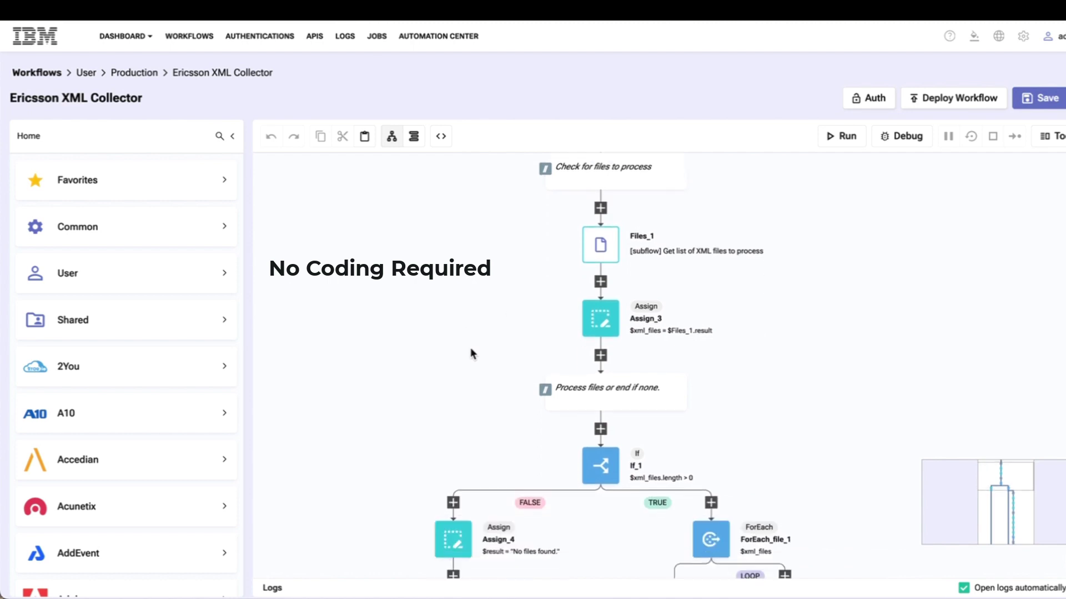
scroll(471, 350, down, 1)
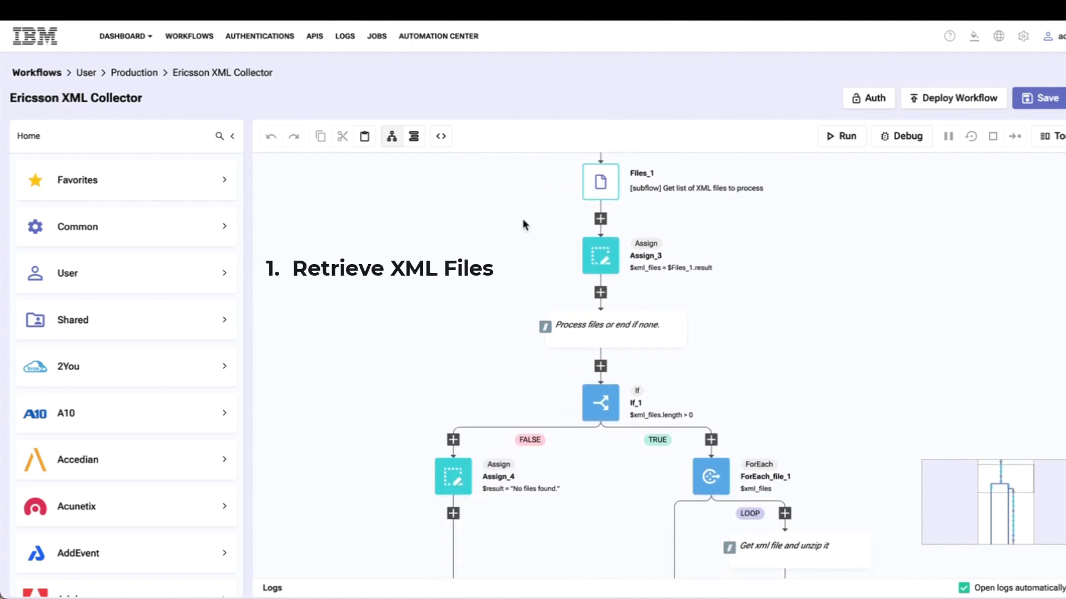
mouse_move(556, 195)
mouse_move(605, 179)
scroll(689, 227, down, 2)
scroll(688, 221, down, 1)
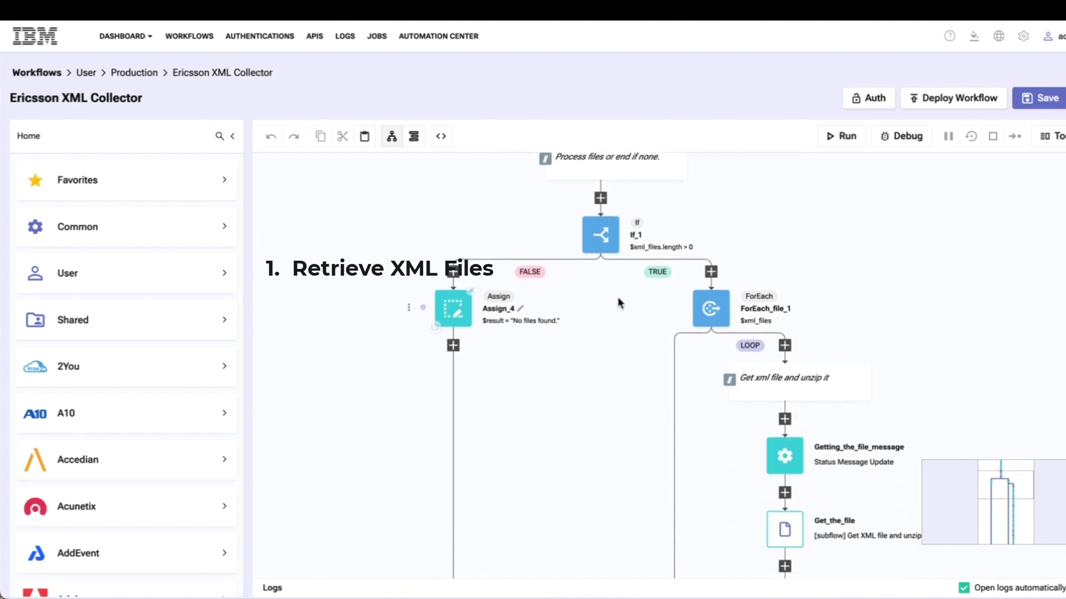
mouse_move(662, 247)
scroll(664, 182, up, 1)
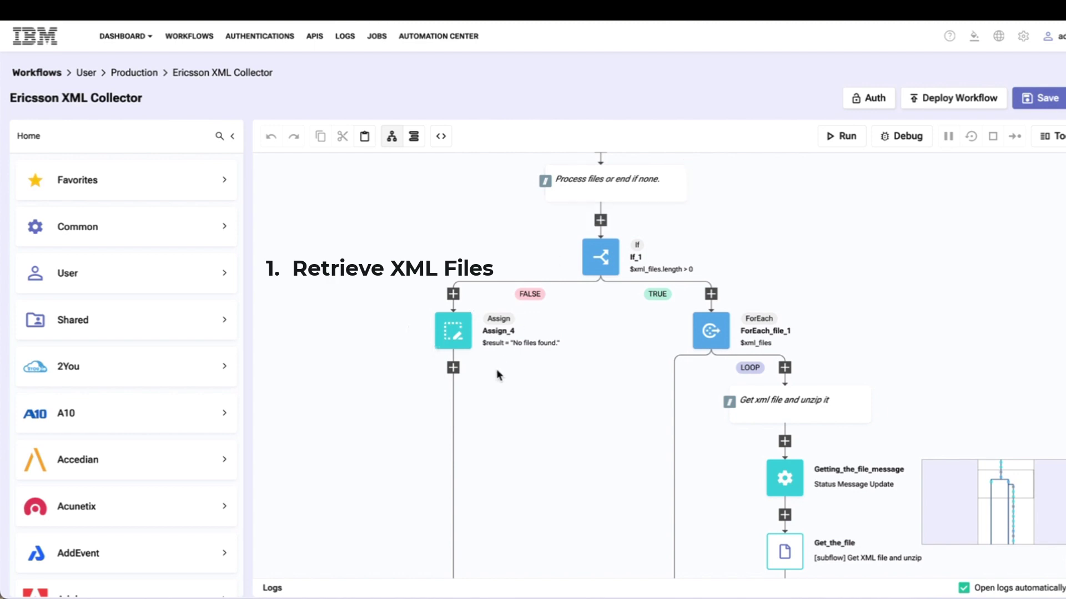
scroll(629, 314, down, 3)
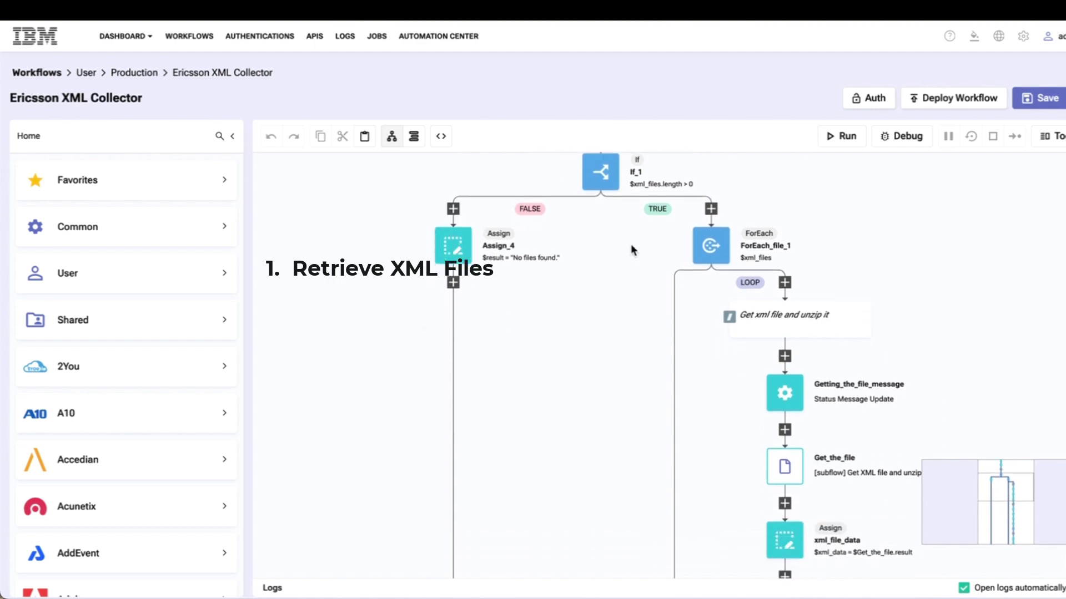
scroll(838, 211, down, 1)
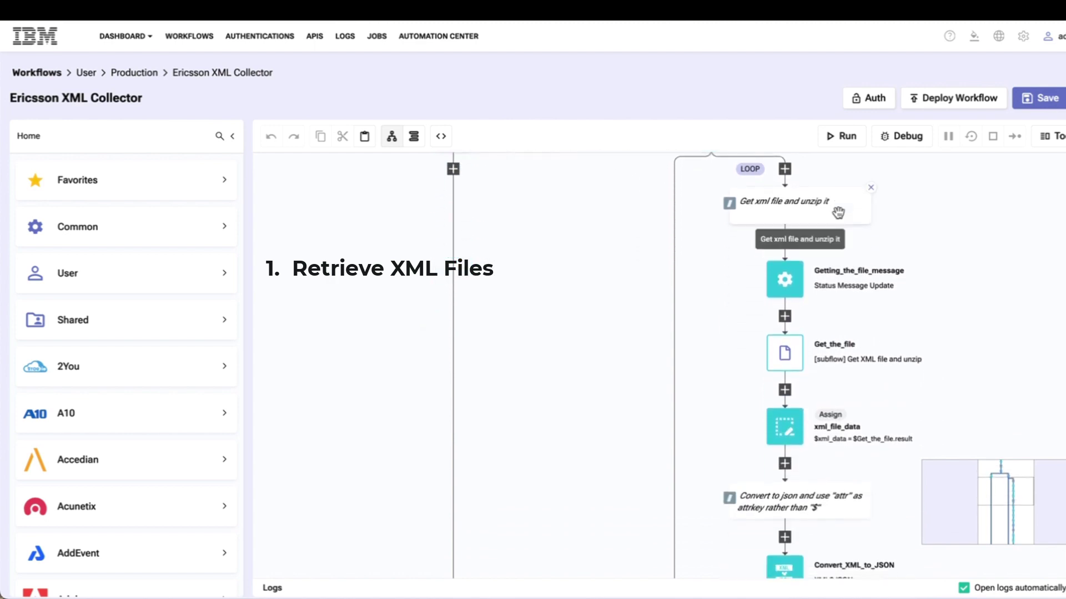
scroll(875, 309, down, 3)
scroll(874, 310, down, 4)
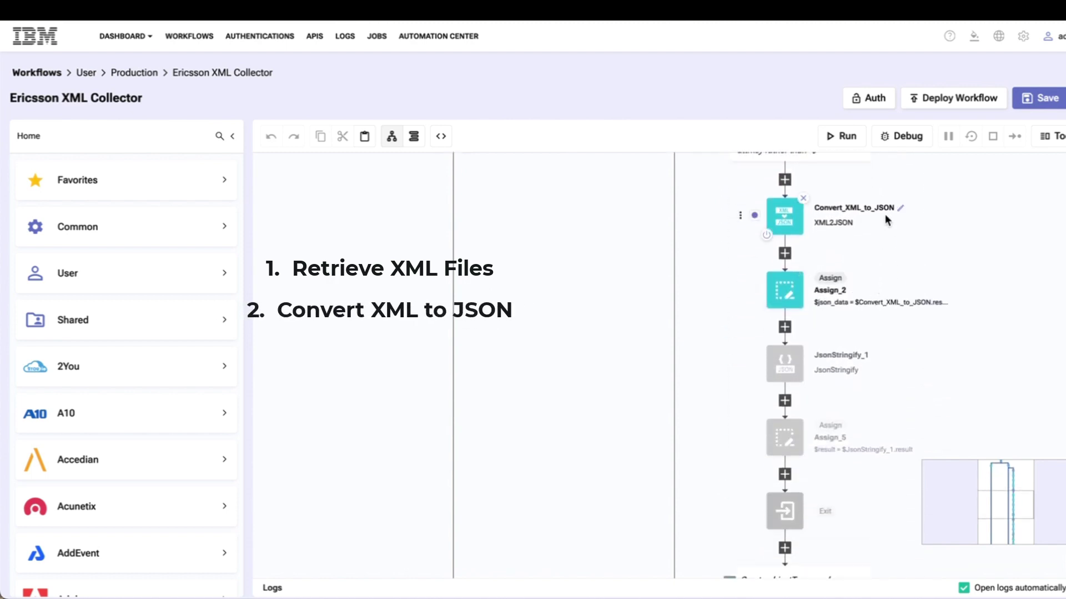
scroll(684, 358, down, 4)
scroll(684, 358, down, 5)
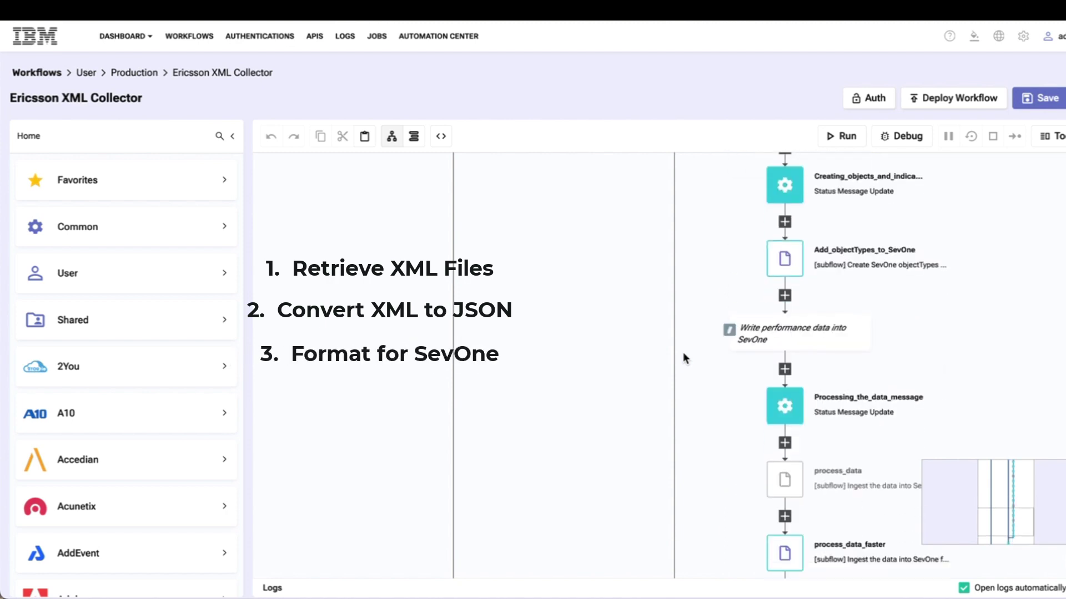
scroll(733, 242, up, 1)
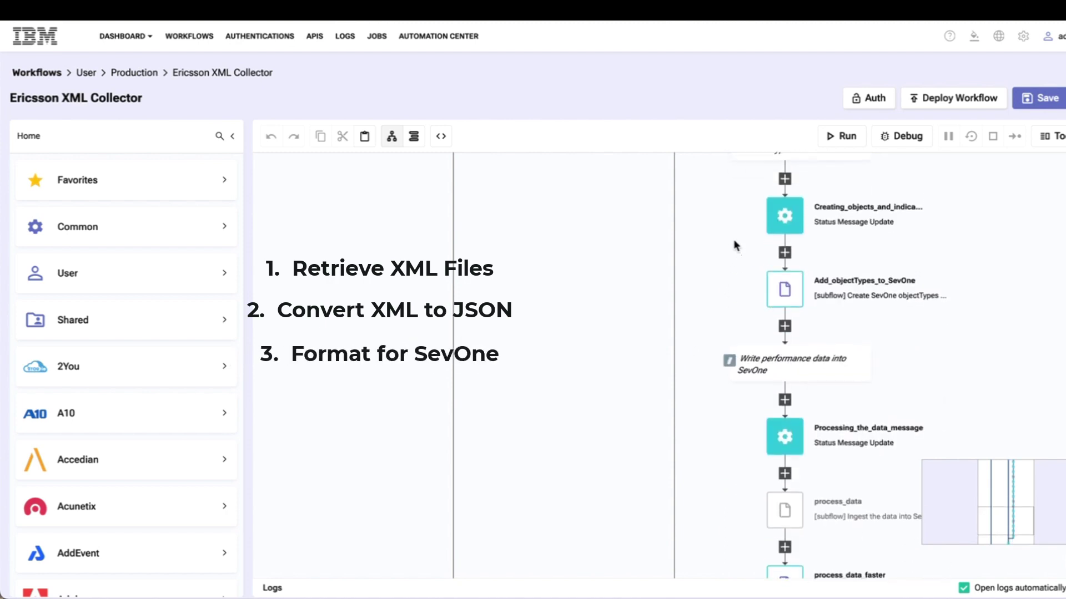
scroll(734, 239, down, 3)
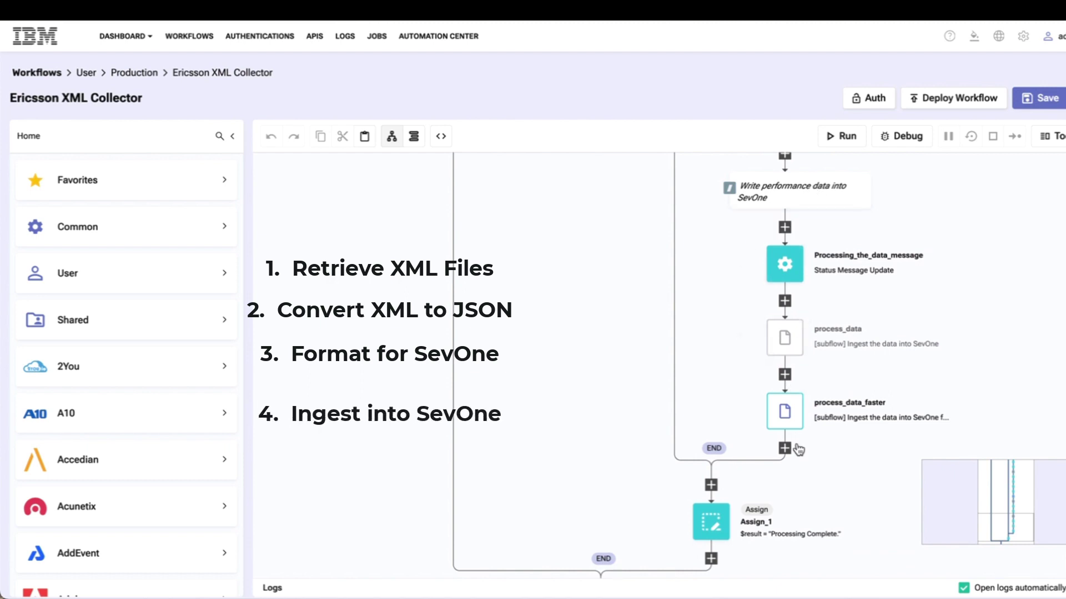
scroll(649, 430, down, 2)
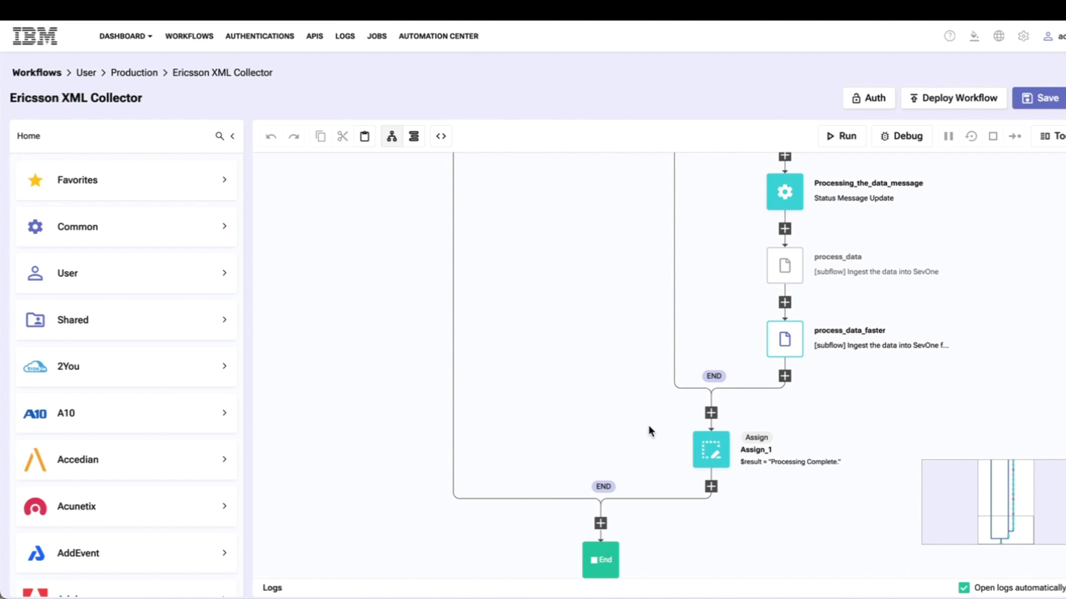
Run the Ericsson XML Collector workflow from the canvas toolbar.
click(848, 139)
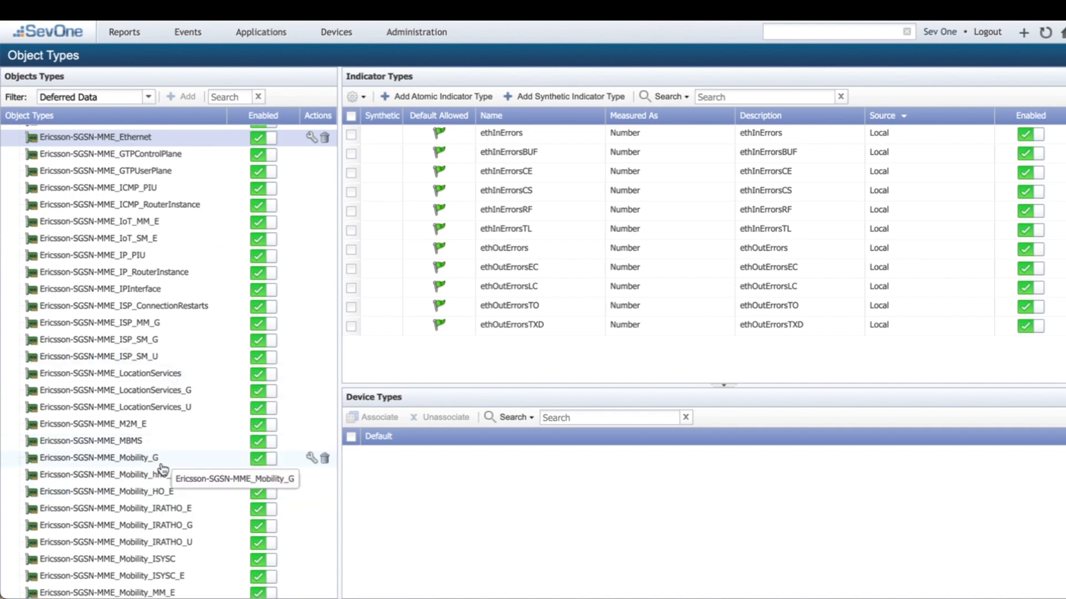
Scroll through the imported Ericsson-SGSN-MME object types under Deferred Data.
scroll(164, 494, down, 3)
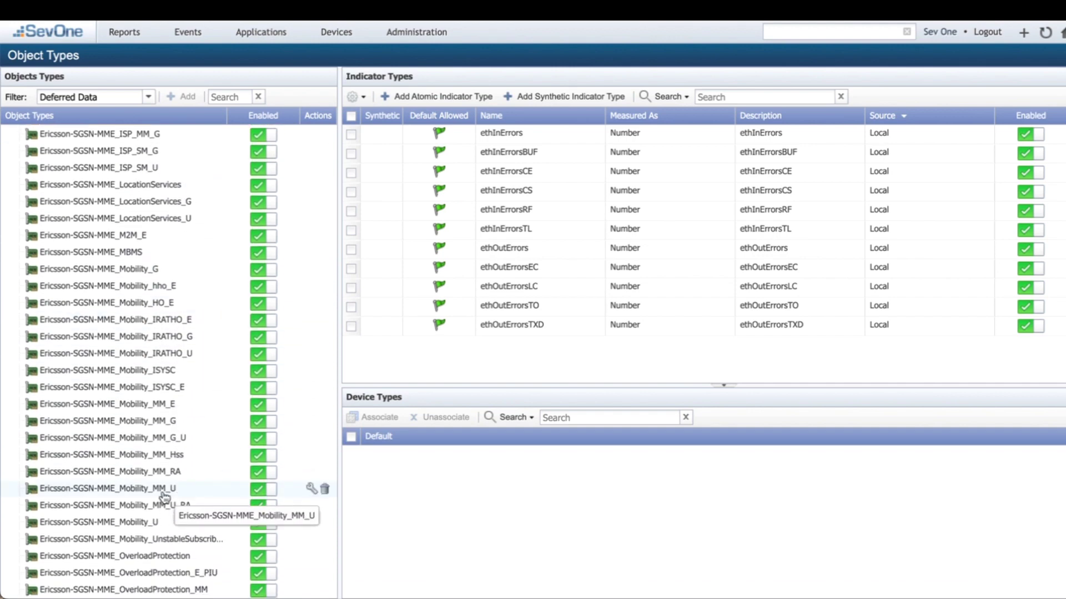
scroll(164, 495, up, 4)
scroll(164, 496, down, 1)
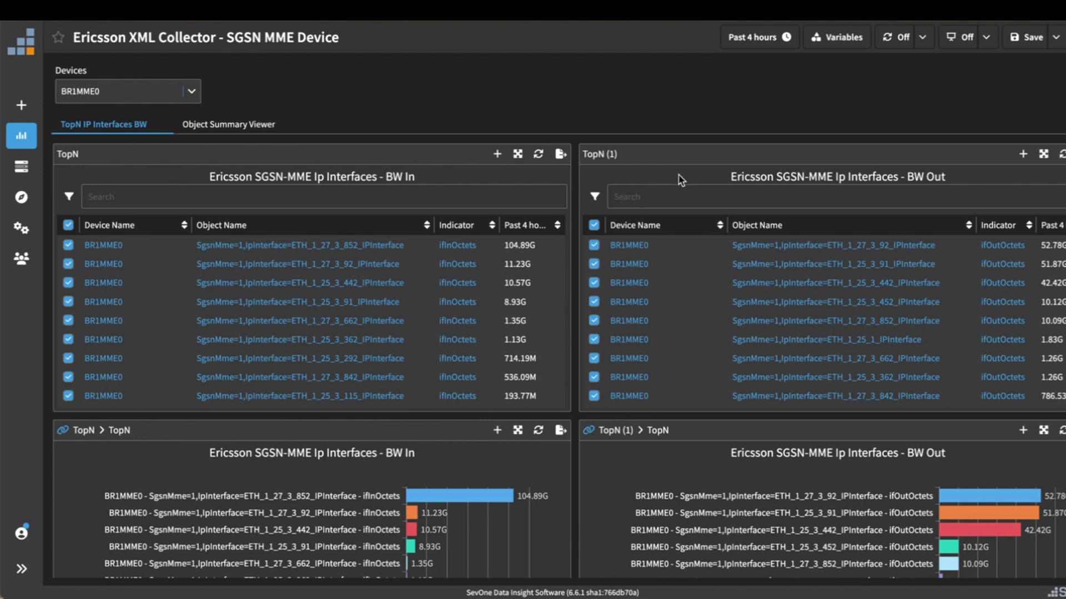
scroll(574, 297, down, 3)
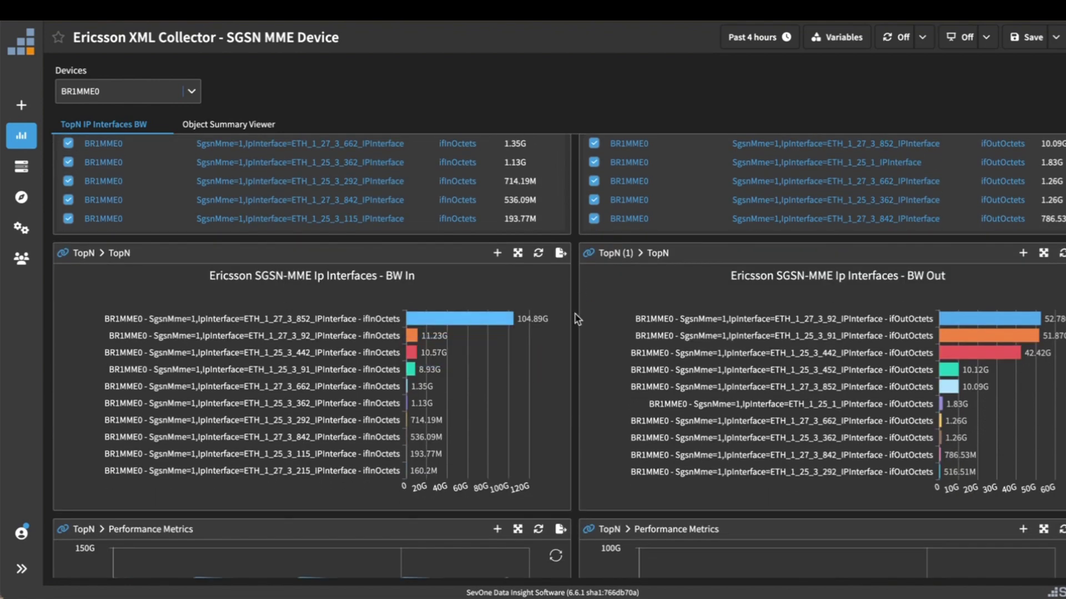
scroll(576, 319, down, 4)
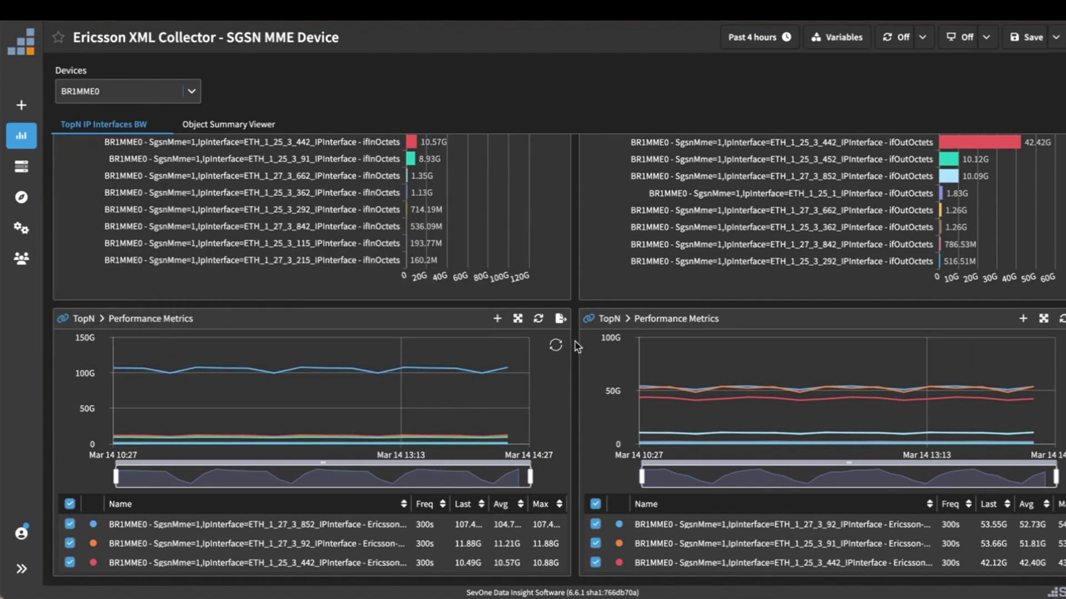
scroll(577, 347, up, 7)
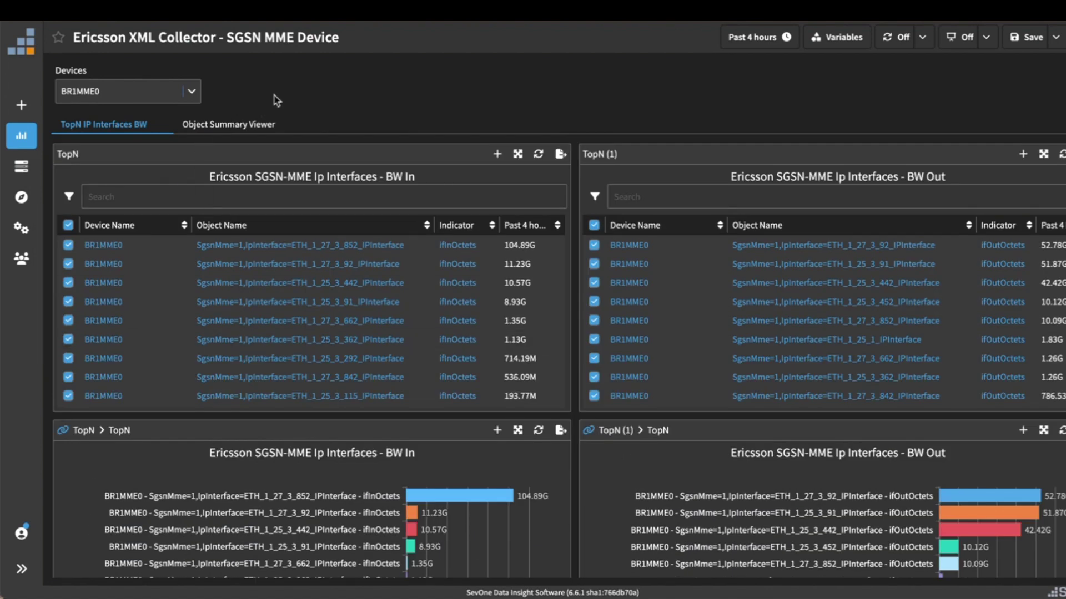
Switch the dashboard to the Object Summary Viewer and expand the DEFERRED object types.
click(237, 127)
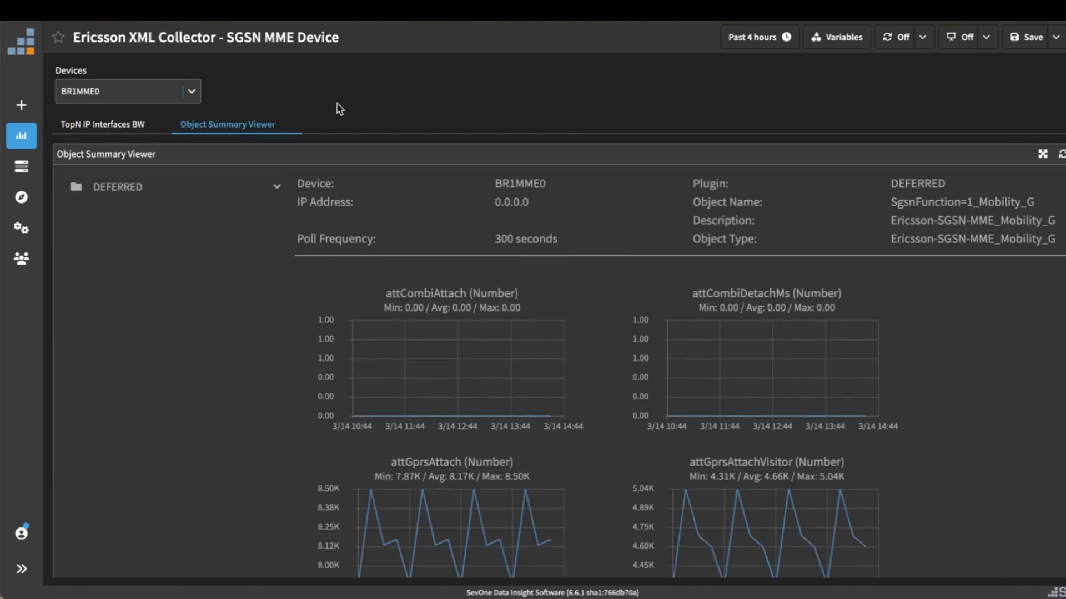
click(277, 189)
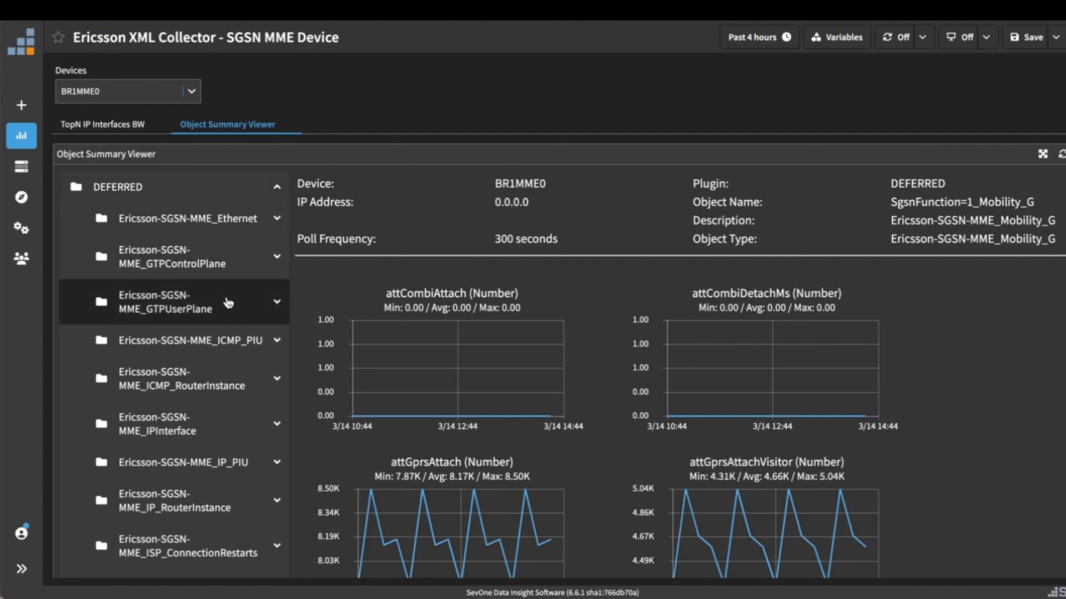
scroll(387, 389, down, 4)
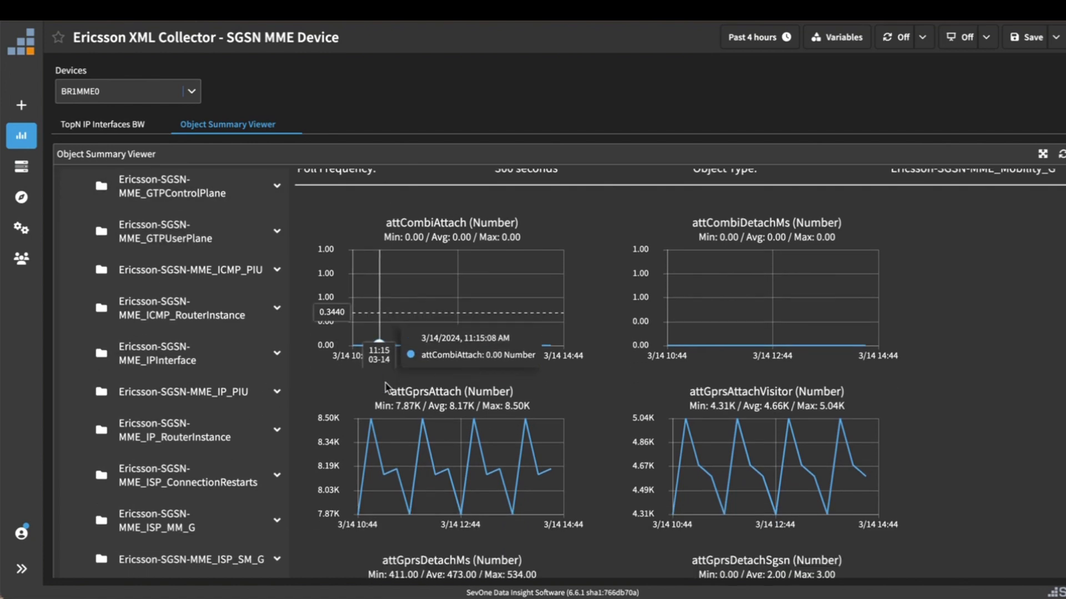
scroll(388, 388, down, 5)
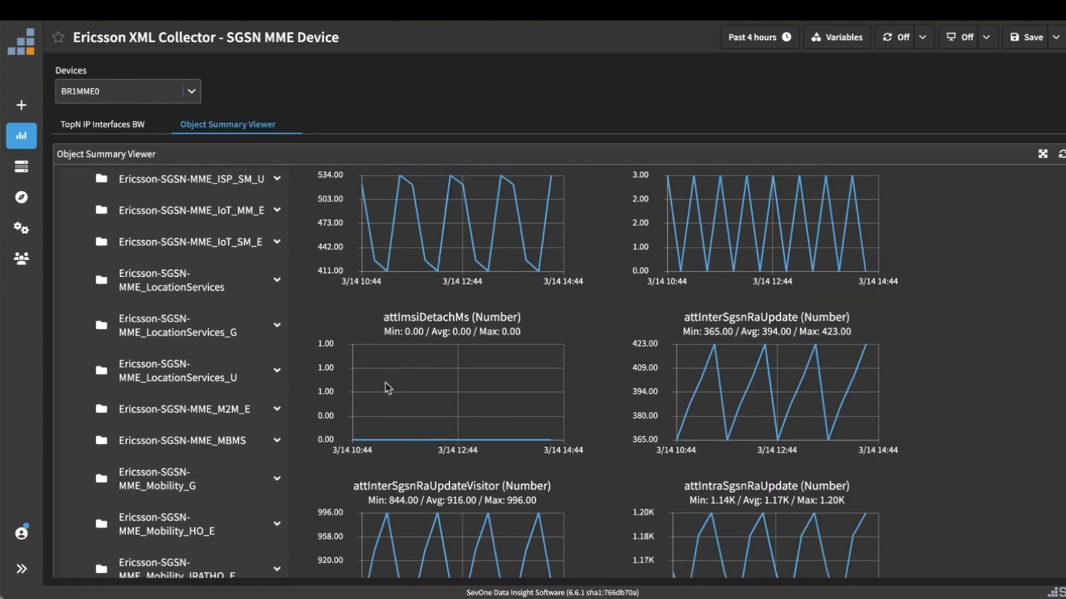
scroll(387, 388, up, 6)
scroll(387, 389, up, 3)
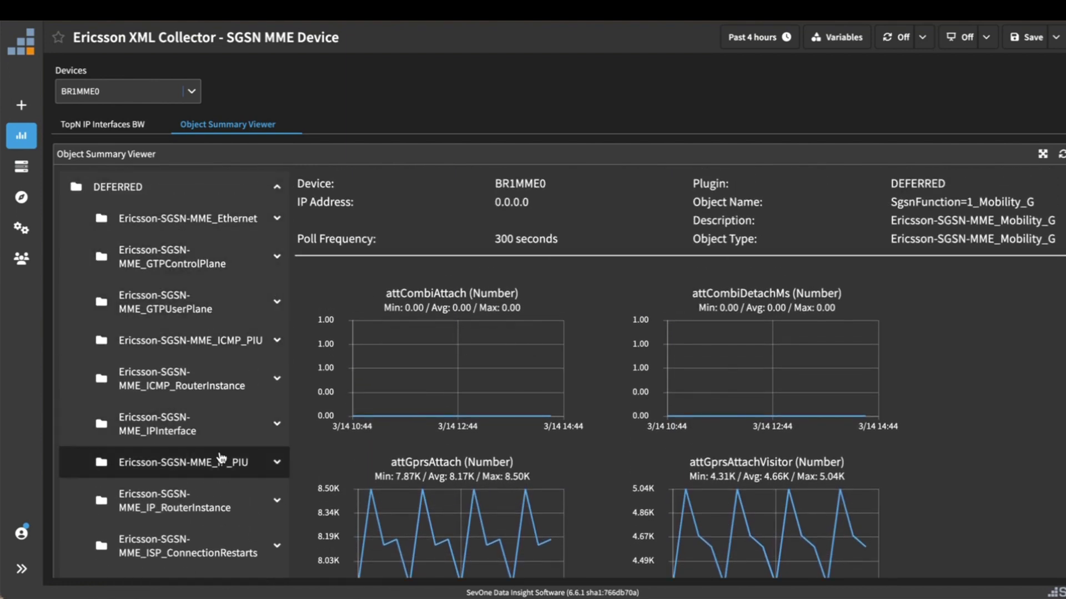
Expand Ericsson-SGSN-MME_SGs and show the charts for MmeFunction=1_SGs.
scroll(221, 461, down, 4)
scroll(223, 355, down, 6)
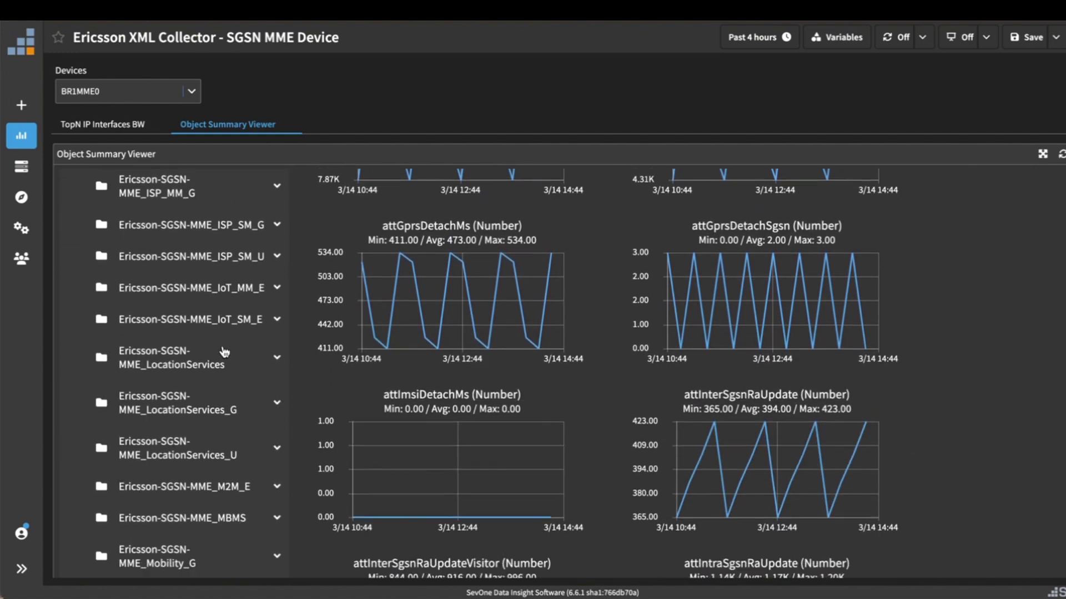
scroll(223, 351, down, 5)
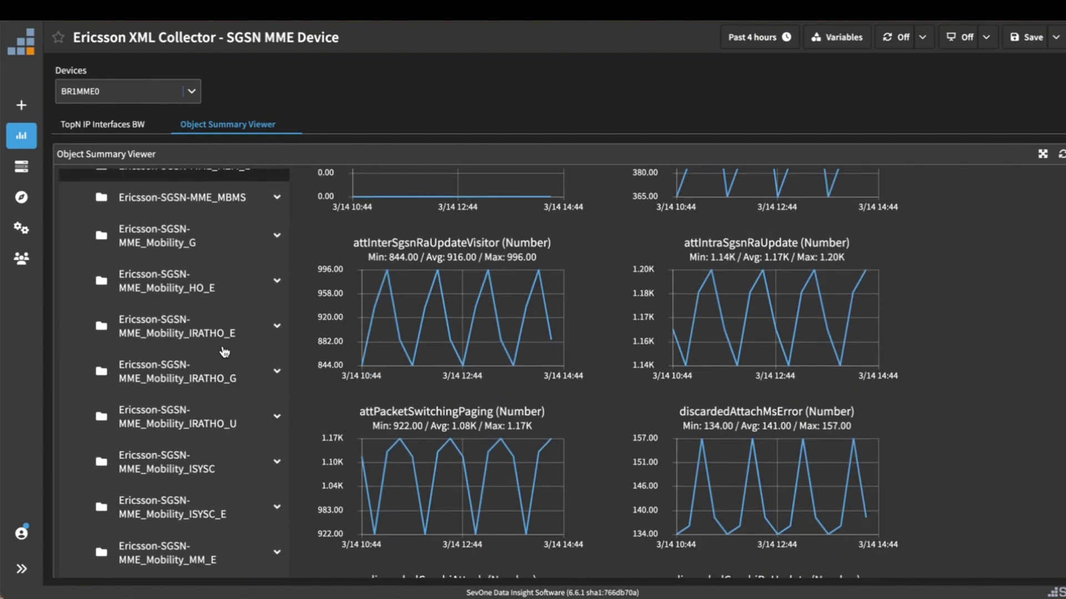
scroll(224, 351, down, 8)
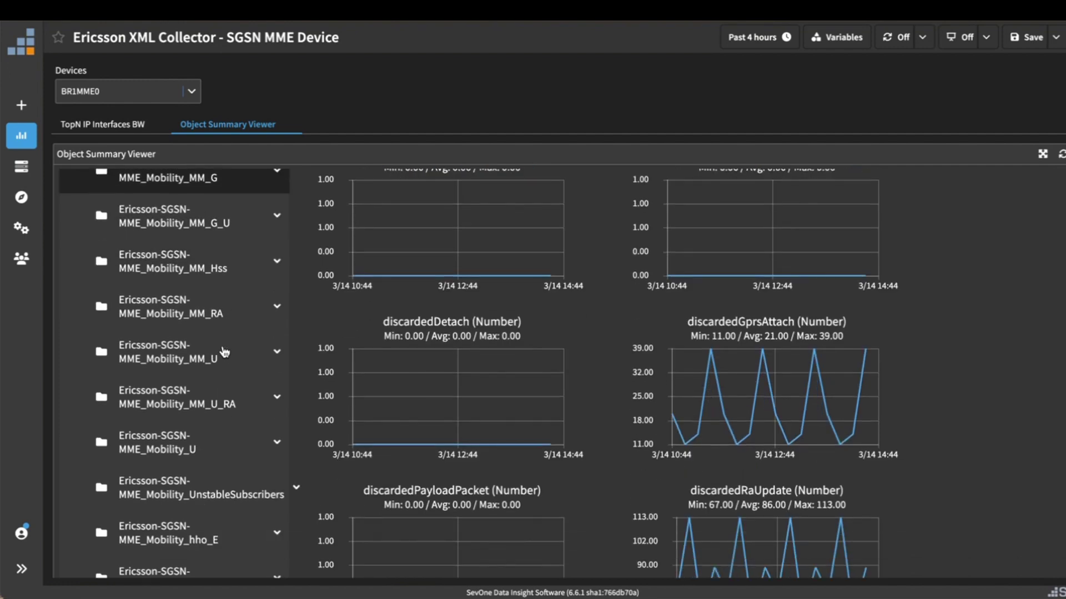
scroll(224, 351, down, 2)
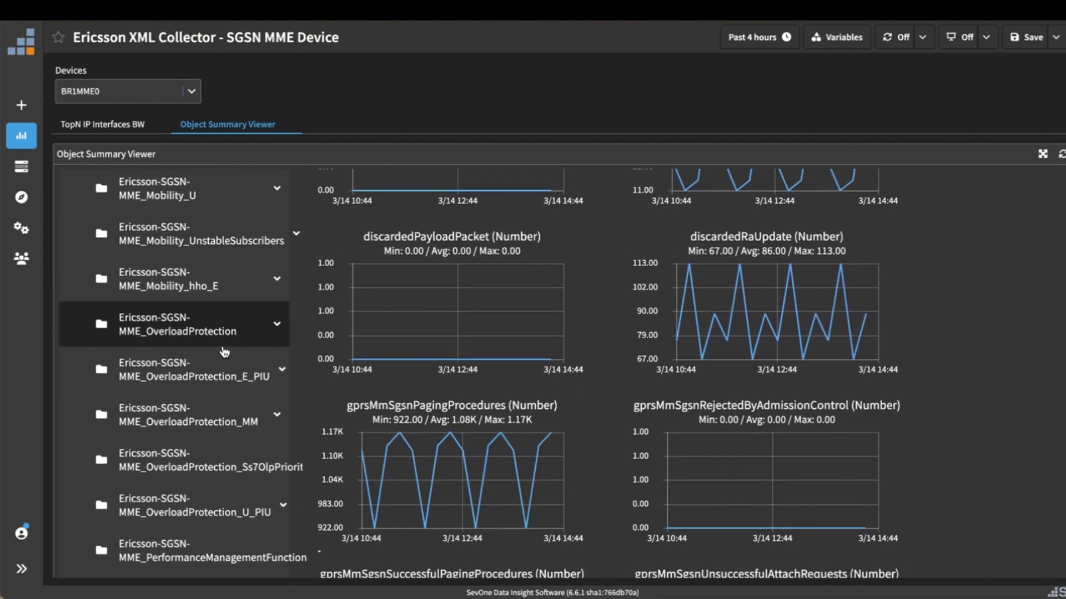
scroll(224, 351, down, 4)
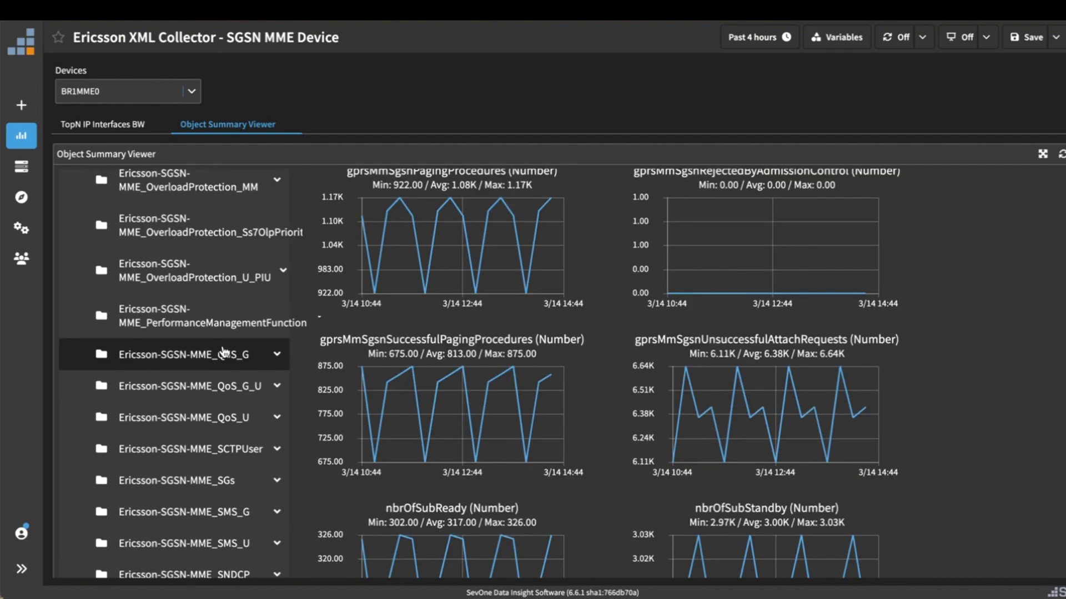
click(232, 482)
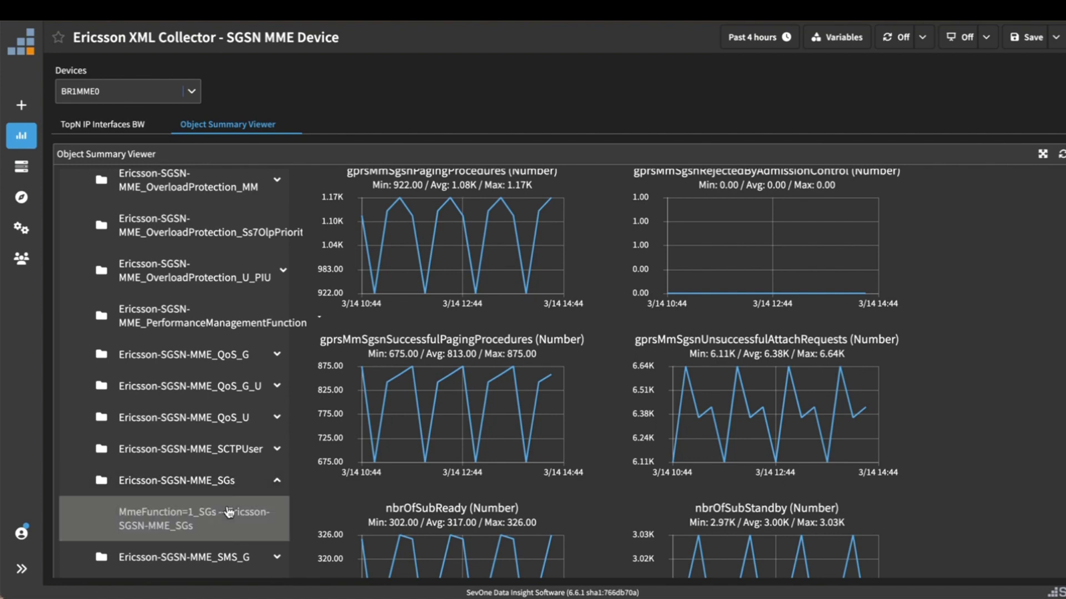
click(194, 519)
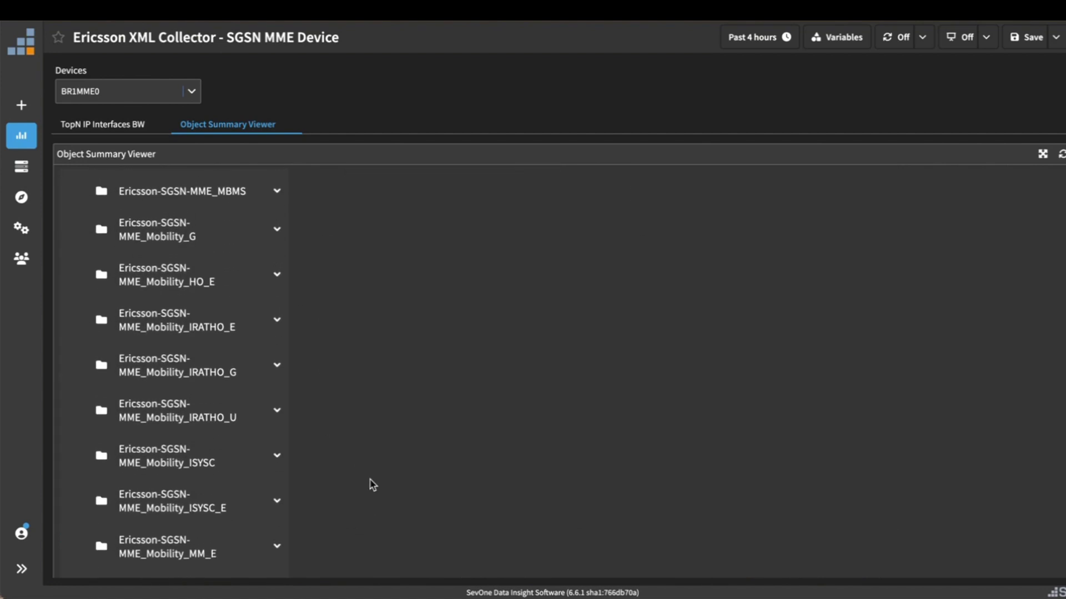